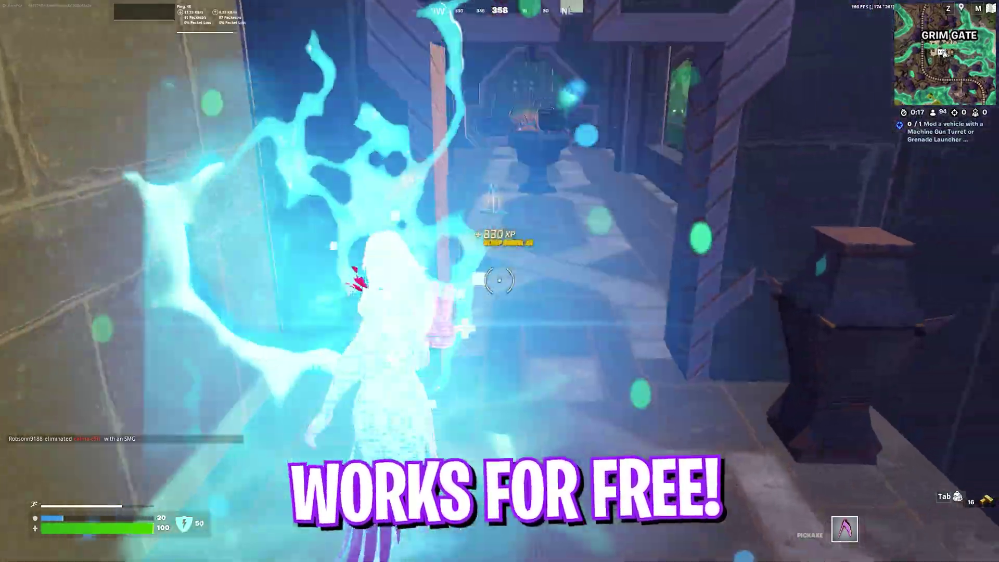
# - Walk the Fortnite player over to the chest and open it to spill its loot
pyautogui.press('w')
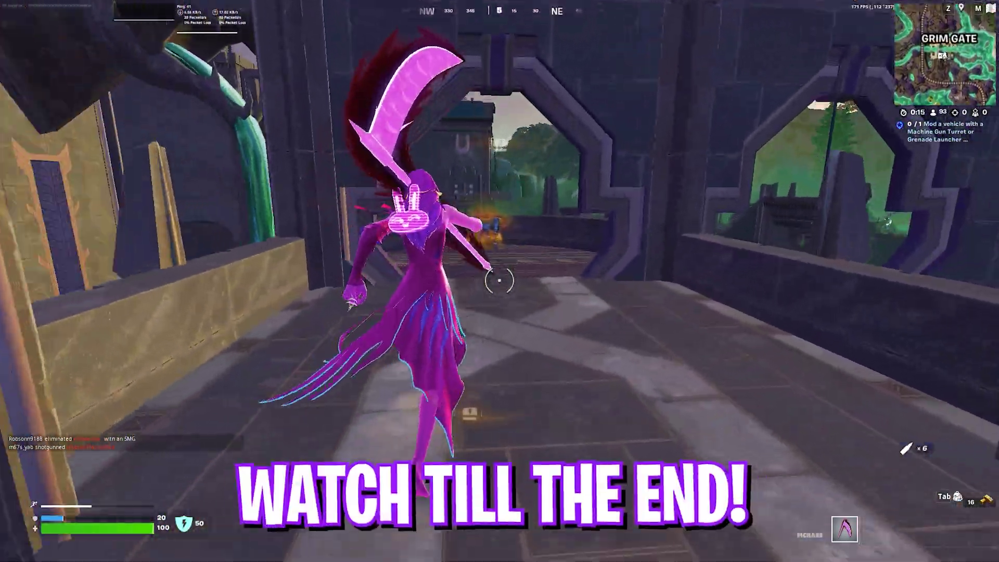
pyautogui.press('e')
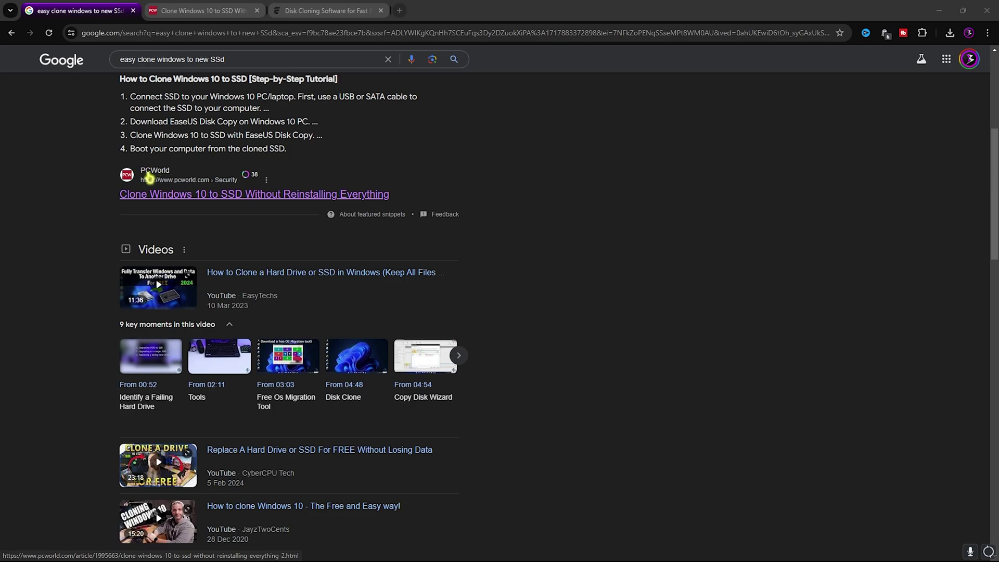
# - Read through the PCWorld article on cloning Windows 10 to SSD, then switch to the EaseUS Disk Copy page
pyautogui.click(187, 12)
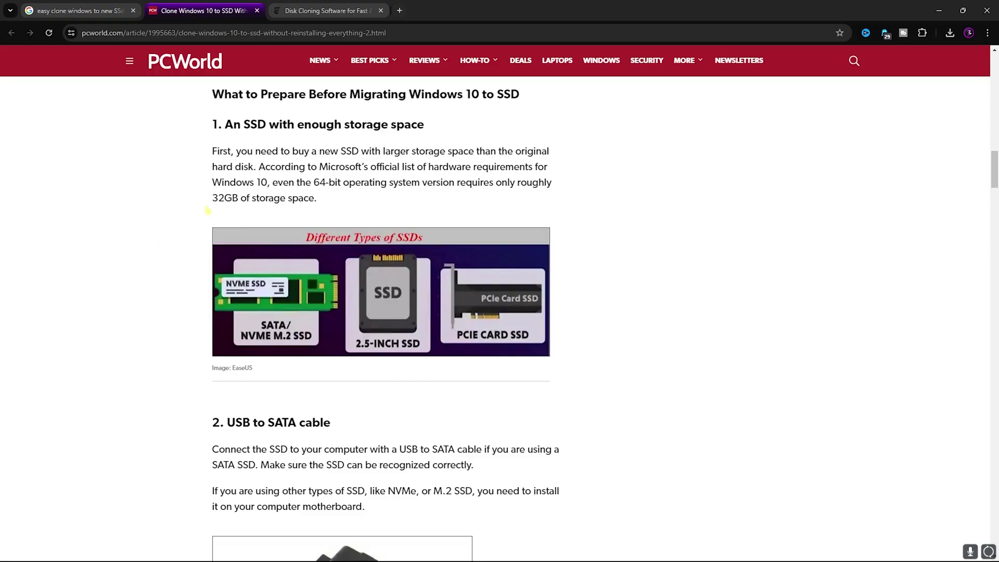
pyautogui.scroll(10, 207, 209)
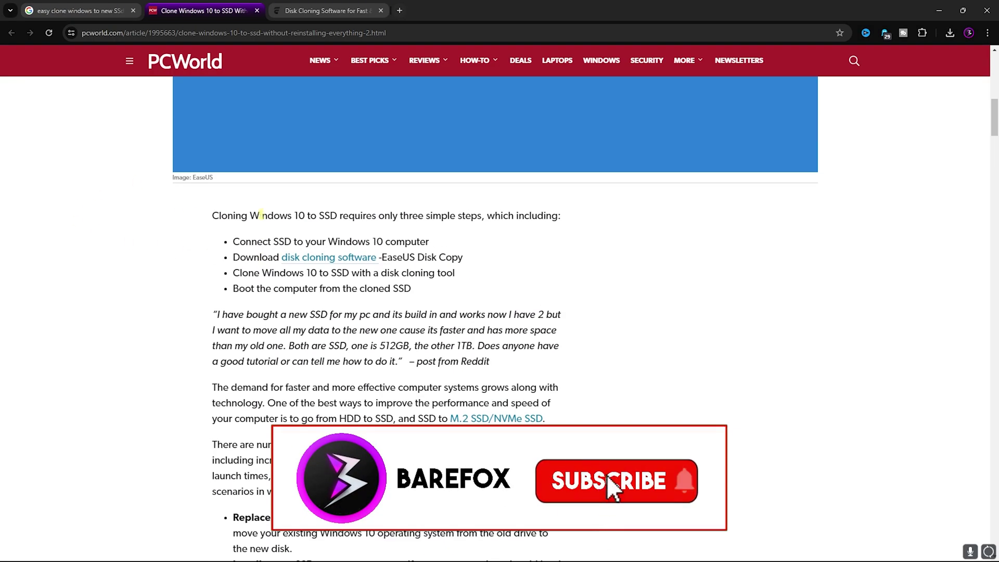
pyautogui.scroll(6, 227, 218)
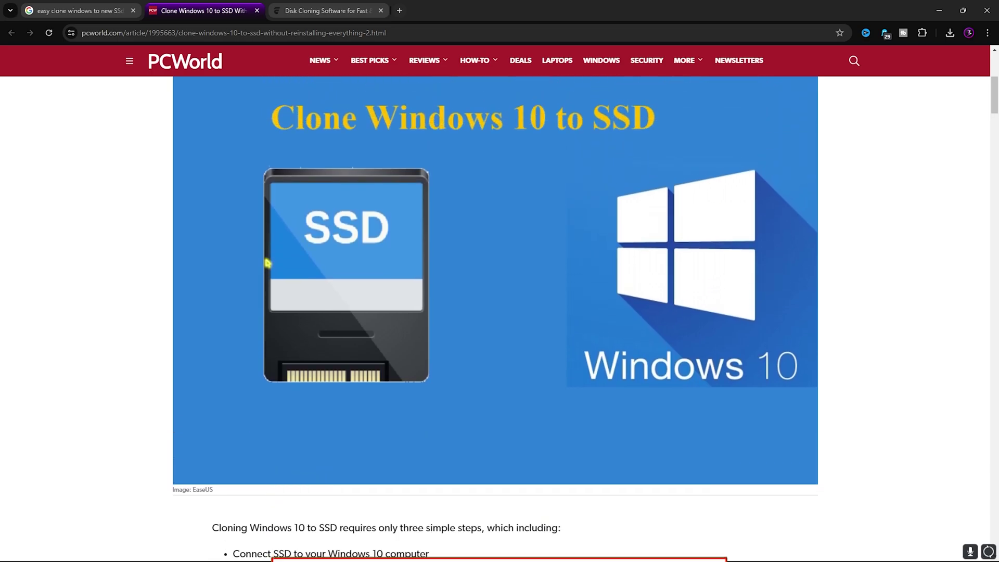
pyautogui.scroll(-15, 267, 263)
pyautogui.moveTo(233, 205); pyautogui.dragTo(359, 205)
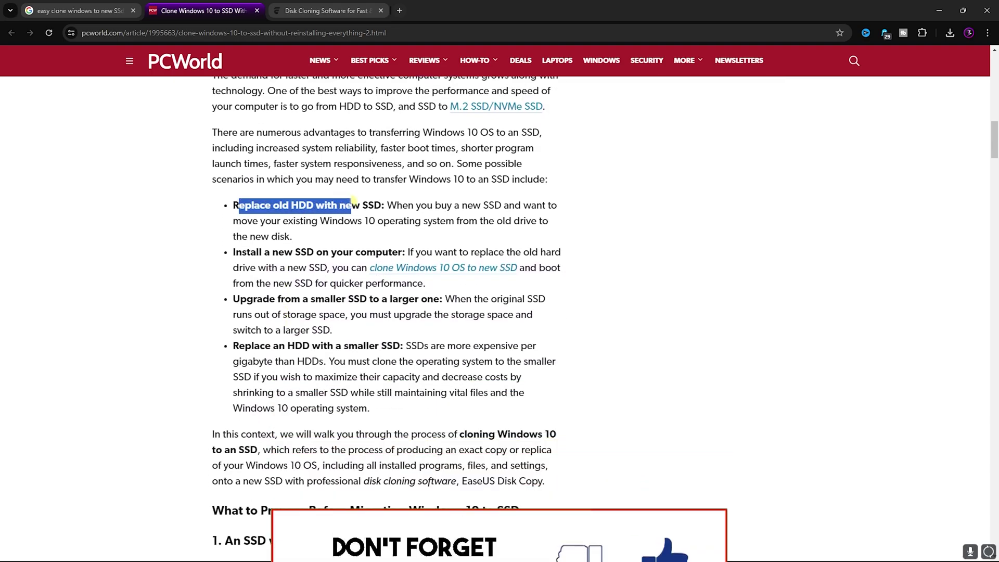
pyautogui.click(297, 221)
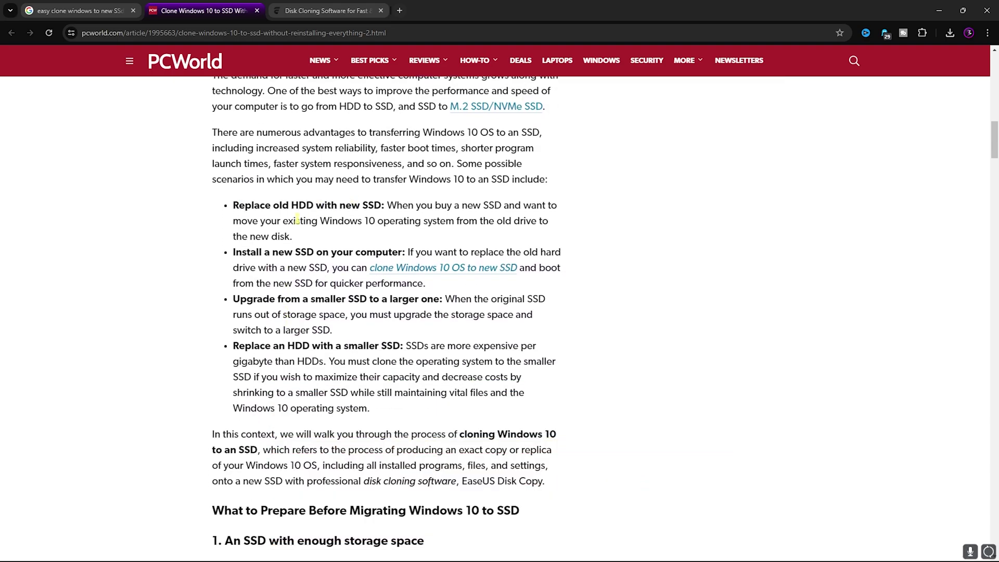
pyautogui.click(325, 10)
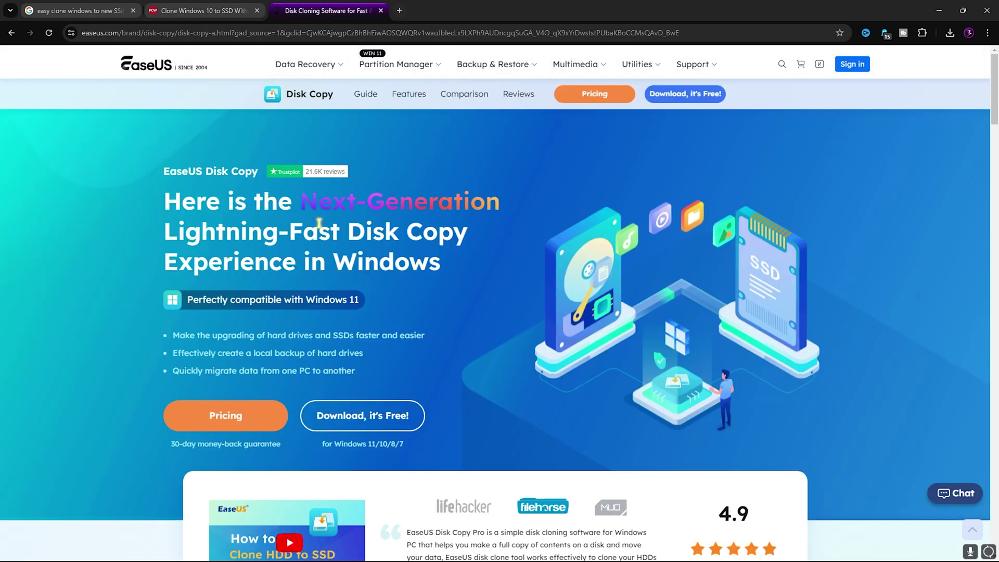
# - Scroll down the EaseUS Disk Copy product page past its feature cards
pyautogui.scroll(-10, 340, 345)
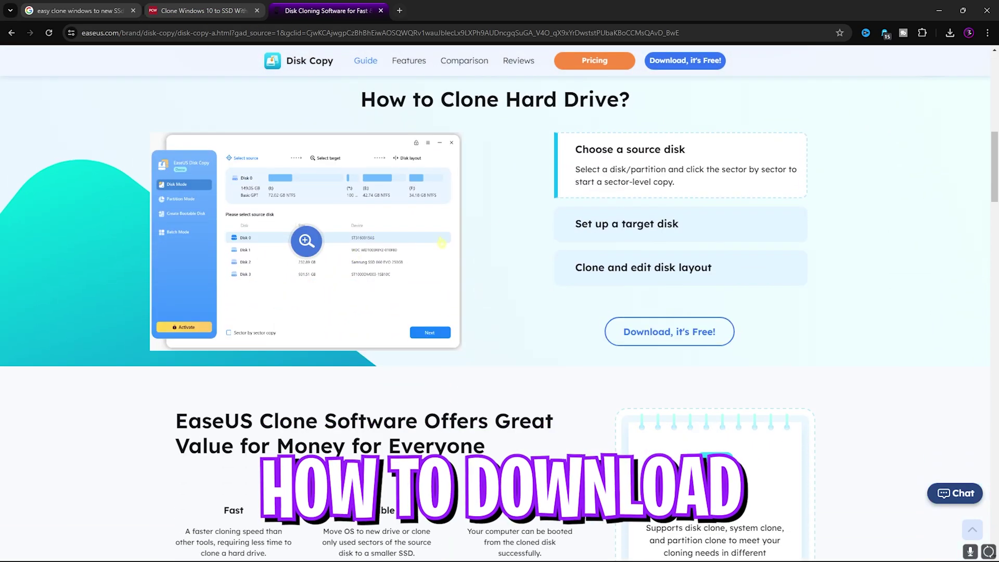
pyautogui.scroll(-14, 413, 333)
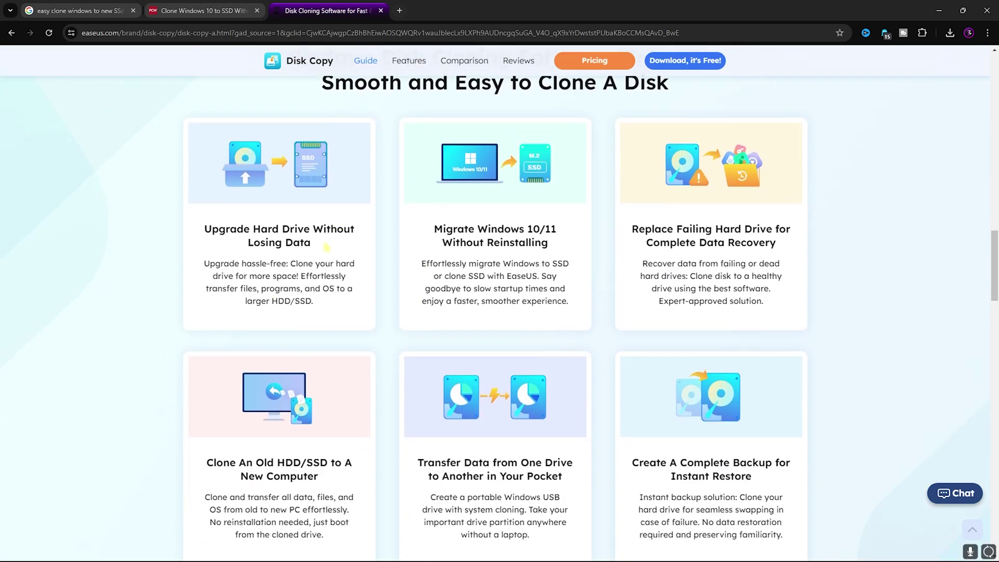
pyautogui.moveTo(435, 229); pyautogui.dragTo(478, 229)
pyautogui.click(555, 244)
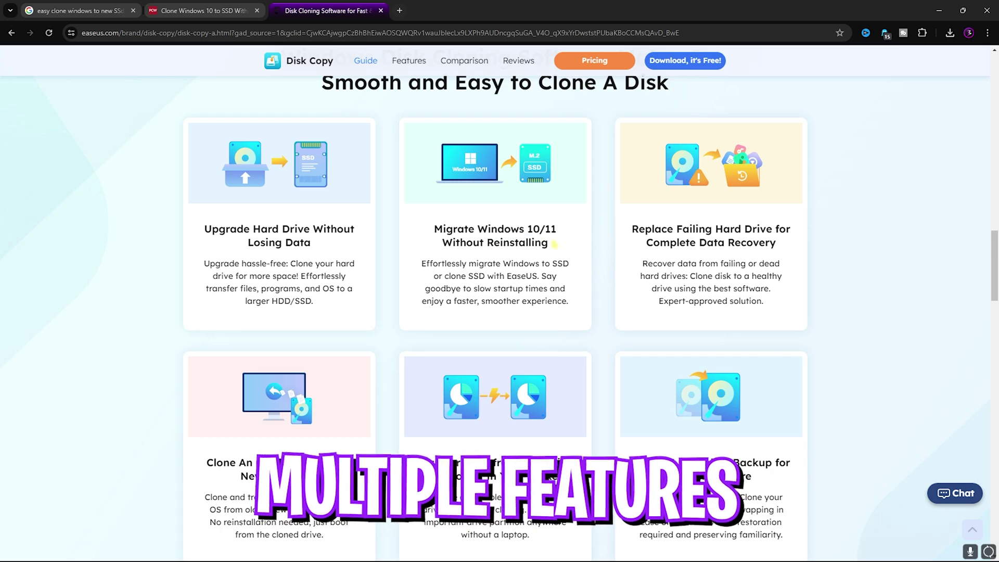
pyautogui.scroll(-1, 255, 433)
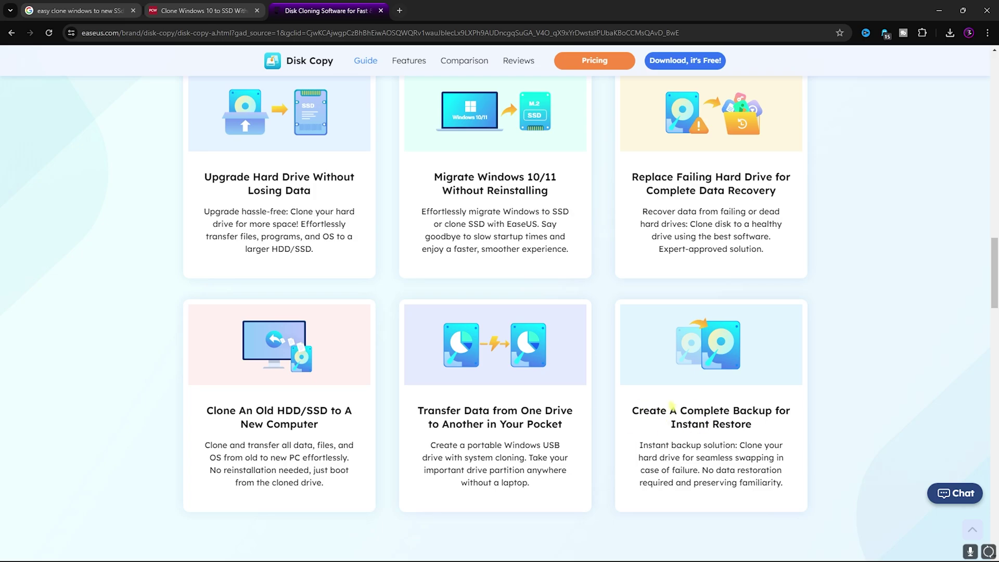
pyautogui.scroll(-12, 330, 324)
pyautogui.scroll(8, 508, 378)
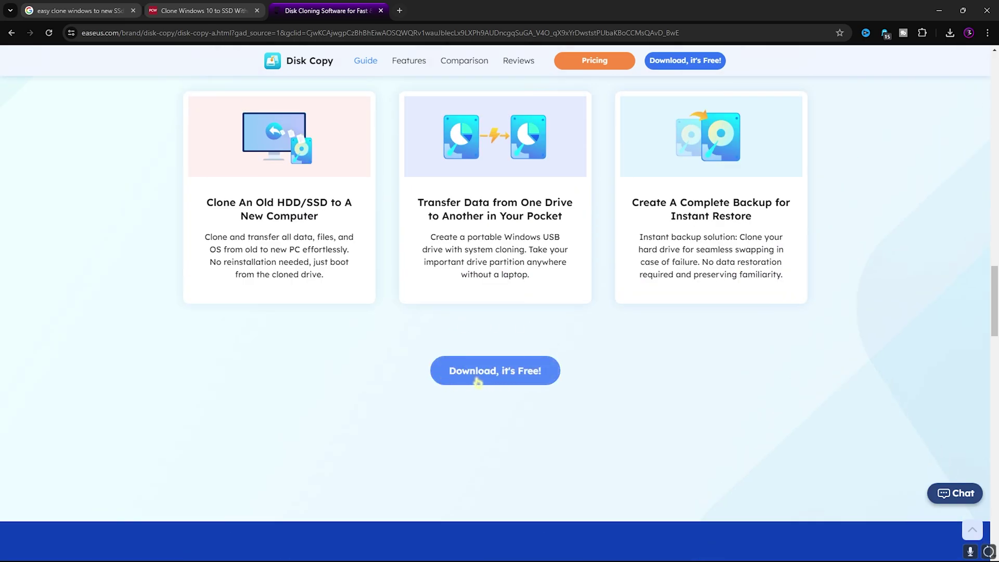
# - Start the free Disk Copy download and close the install guide tab
pyautogui.click(477, 382)
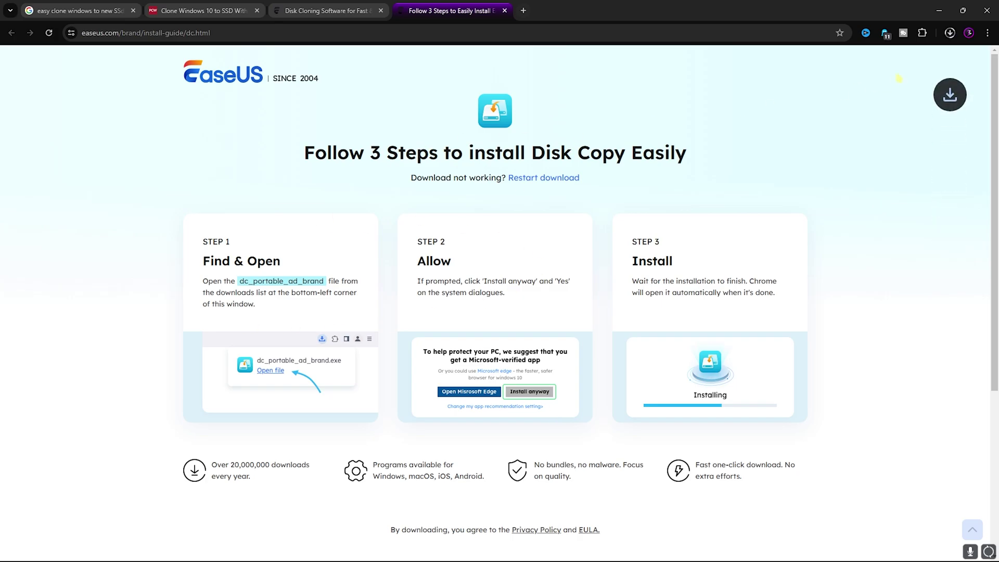
pyautogui.hotkey('ctrl', 'w')
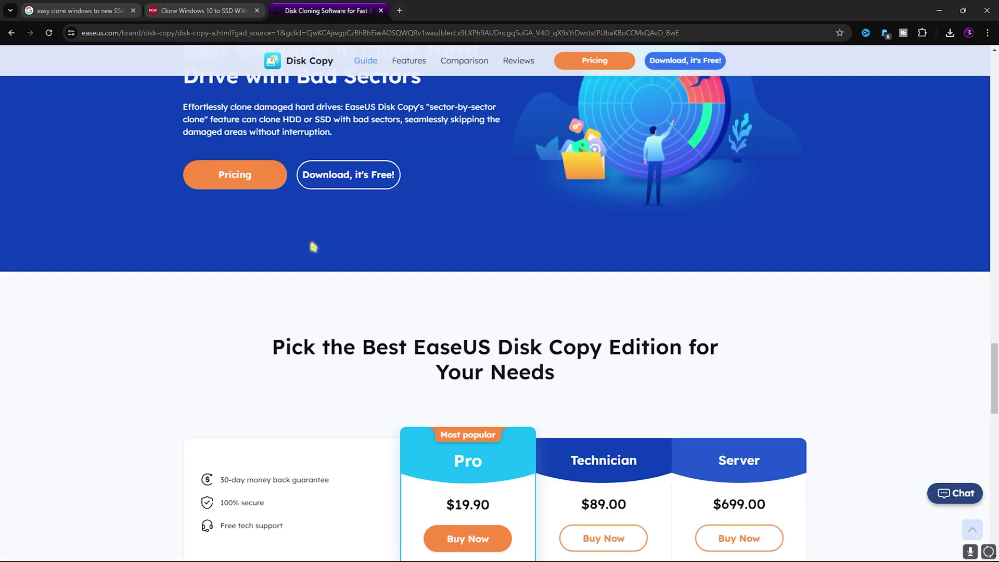
pyautogui.scroll(2, 313, 246)
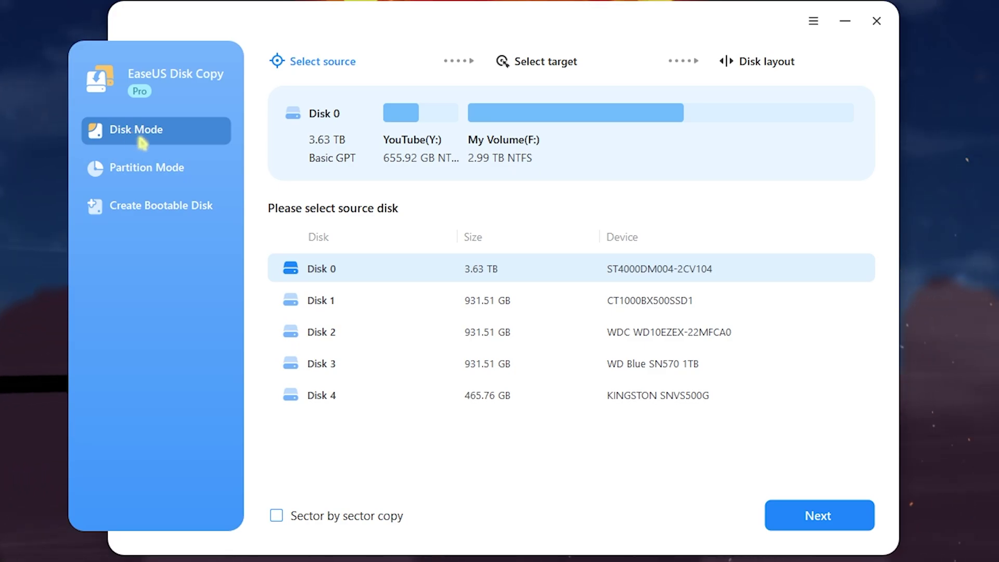
# - Preview Partition Mode and Create Bootable Disk, then pick Disk 3 (WD Blue SN570) as the source
pyautogui.click(166, 176)
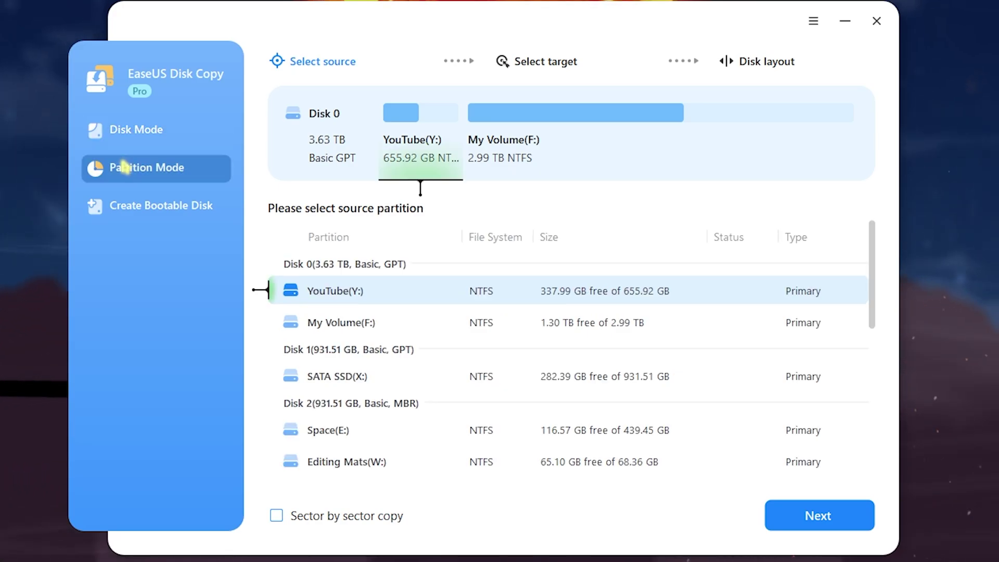
pyautogui.click(140, 215)
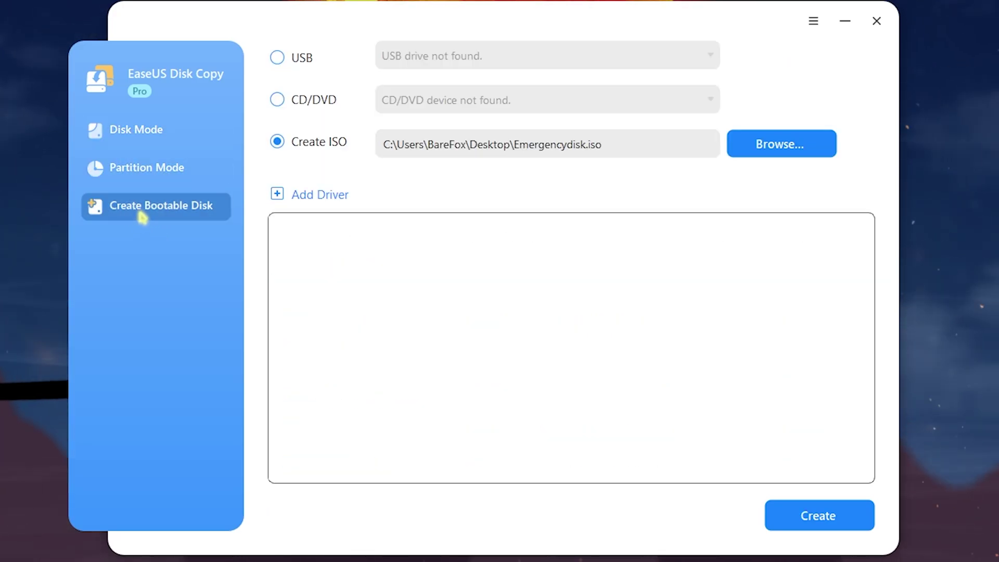
pyautogui.click(131, 146)
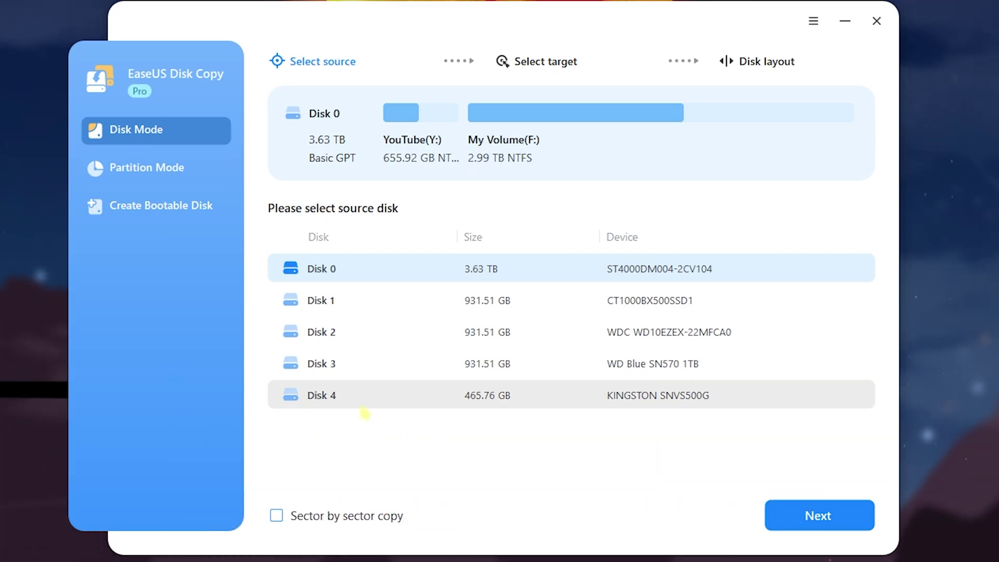
pyautogui.click(335, 366)
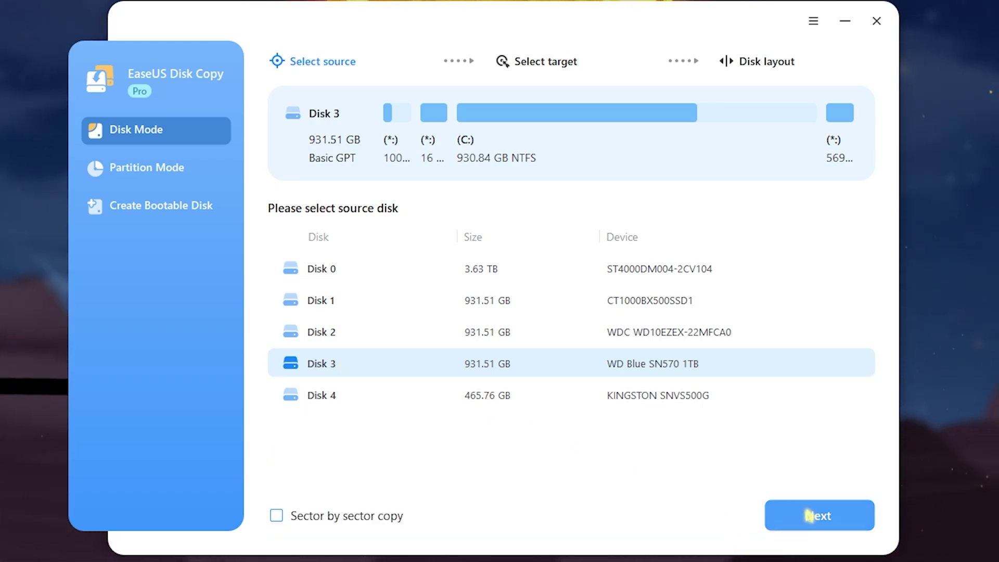
pyautogui.click(808, 515)
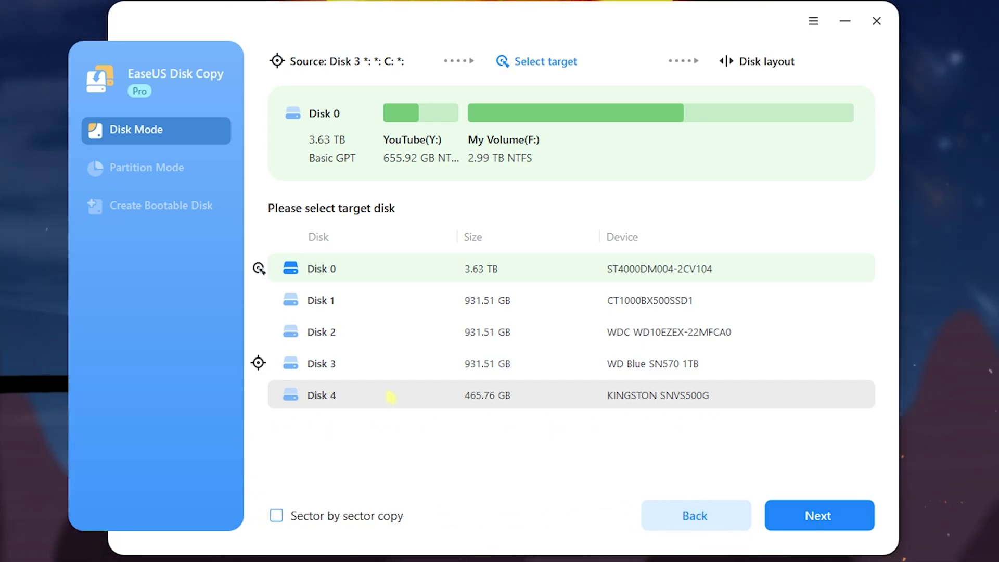
# - Target Disk 2 as an SSD with the 'Autofit the disk' layout and proceed with cloning
pyautogui.click(457, 332)
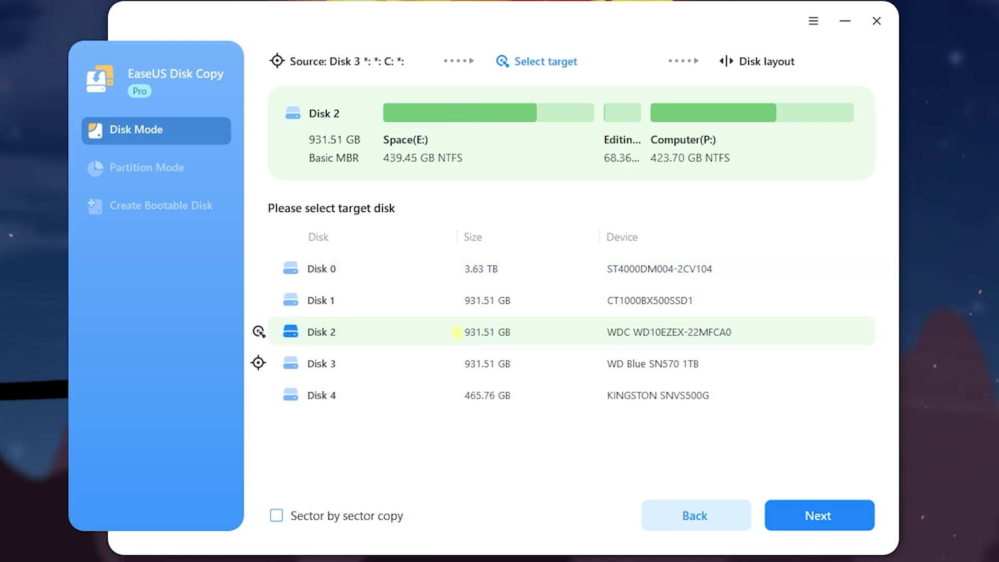
pyautogui.click(816, 515)
pyautogui.click(278, 519)
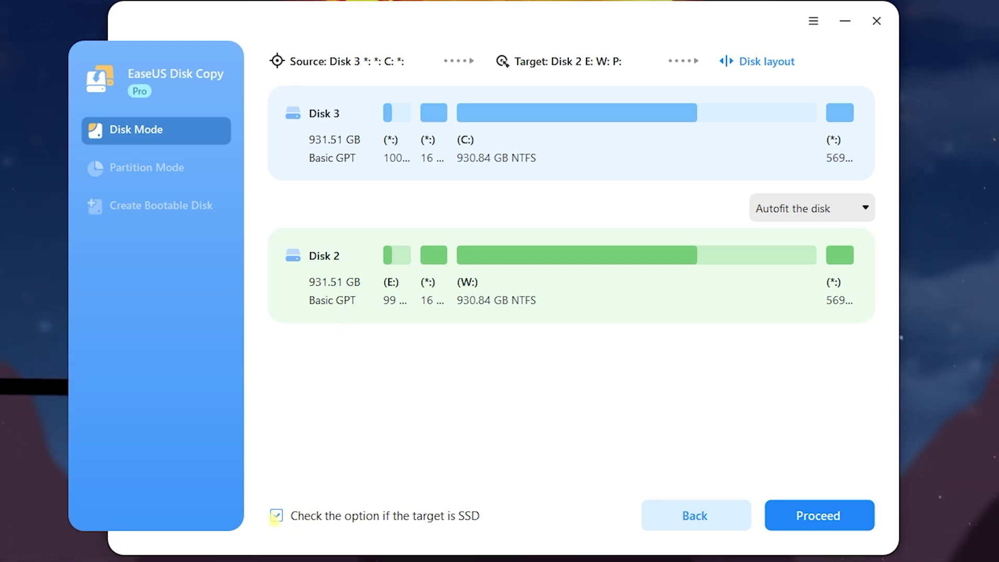
pyautogui.click(781, 207)
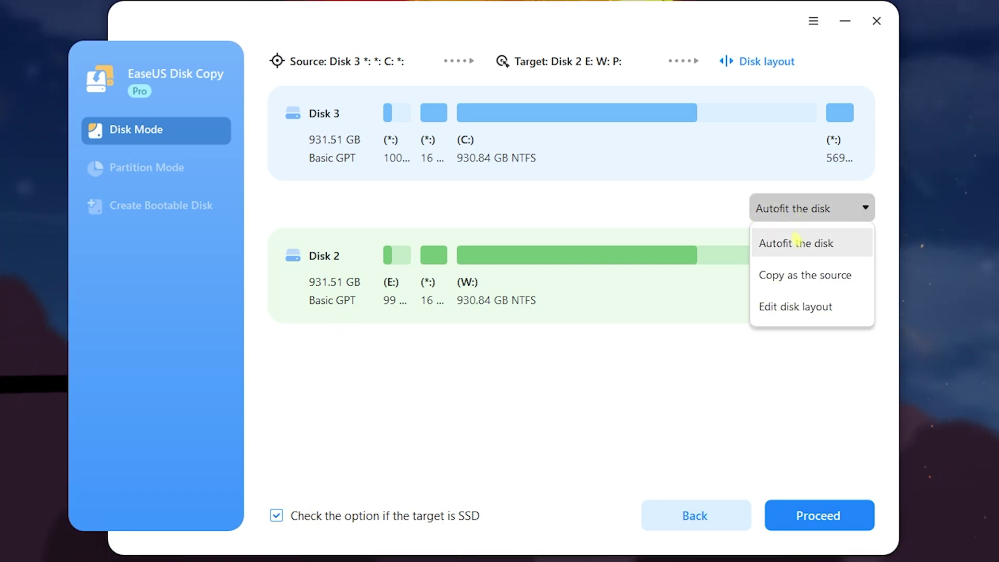
pyautogui.click(793, 251)
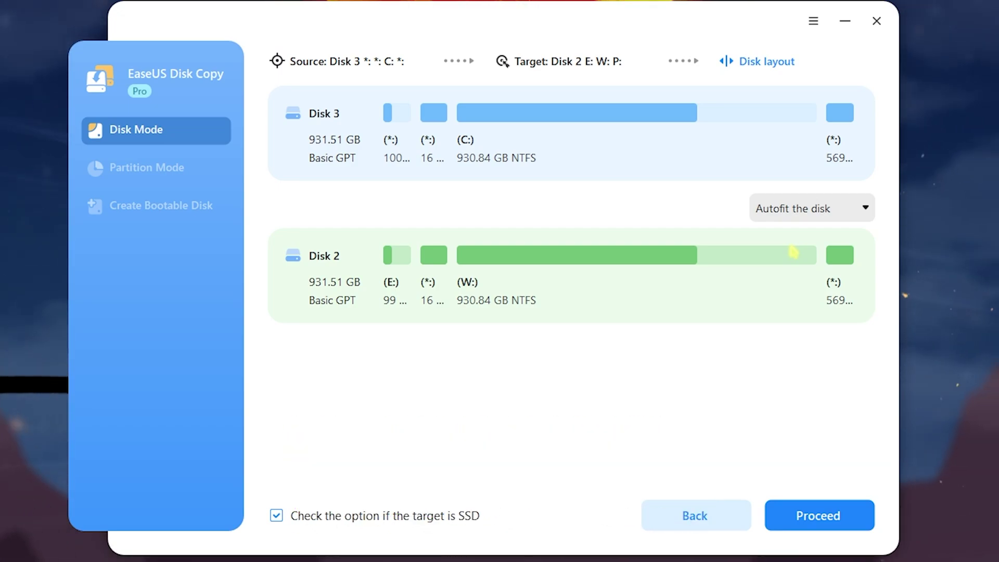
pyautogui.click(806, 521)
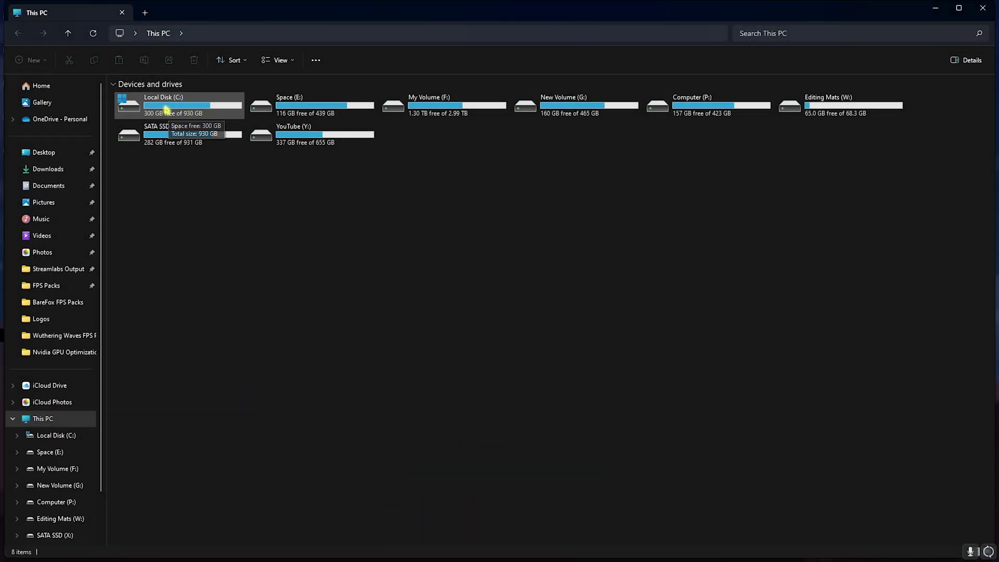
pyautogui.doubleClick(188, 118)
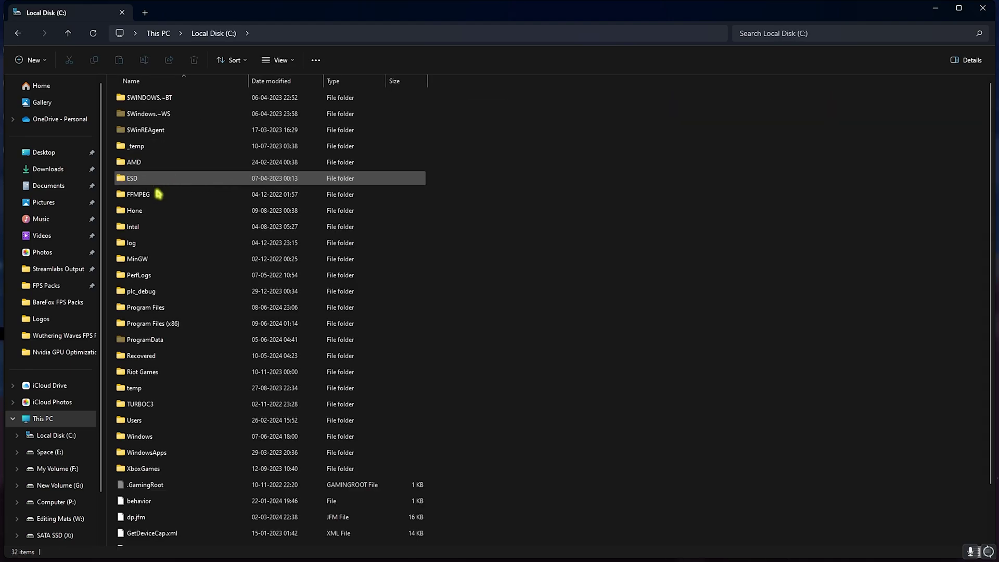
pyautogui.click(159, 35)
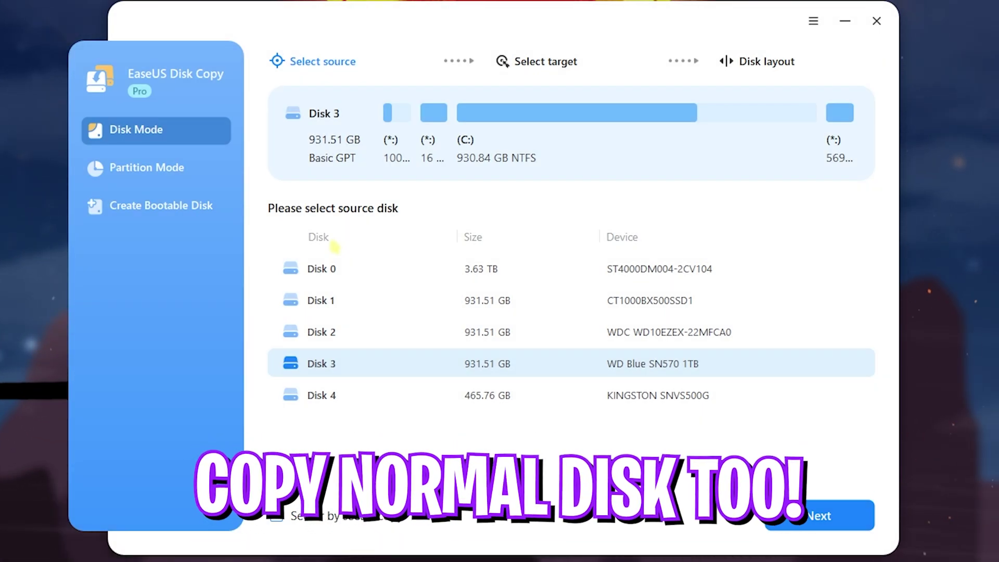
# - Copy partition YouTube(Y:) onto My Volume(F:) using the 'Copy as the source' layout
pyautogui.click(127, 174)
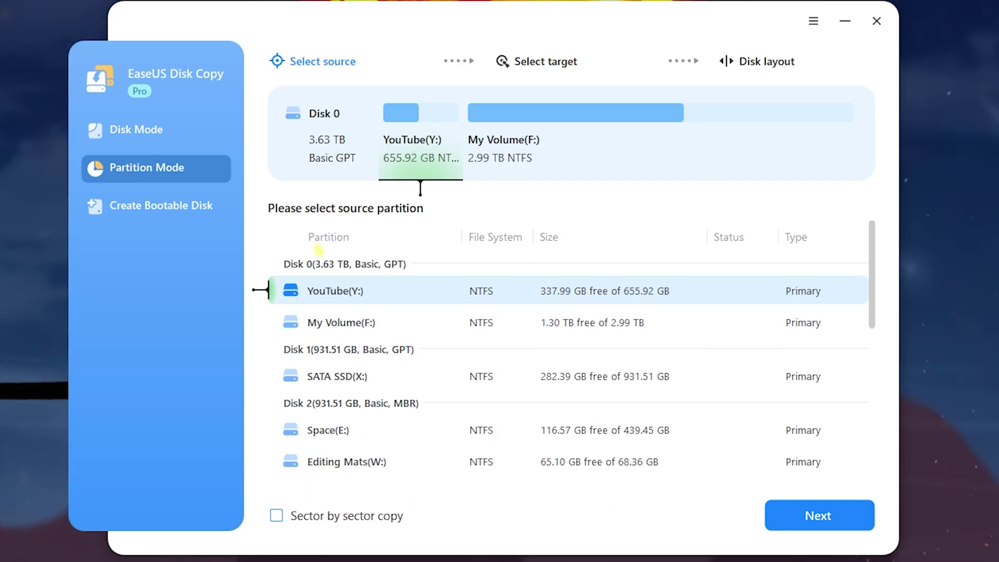
pyautogui.click(385, 322)
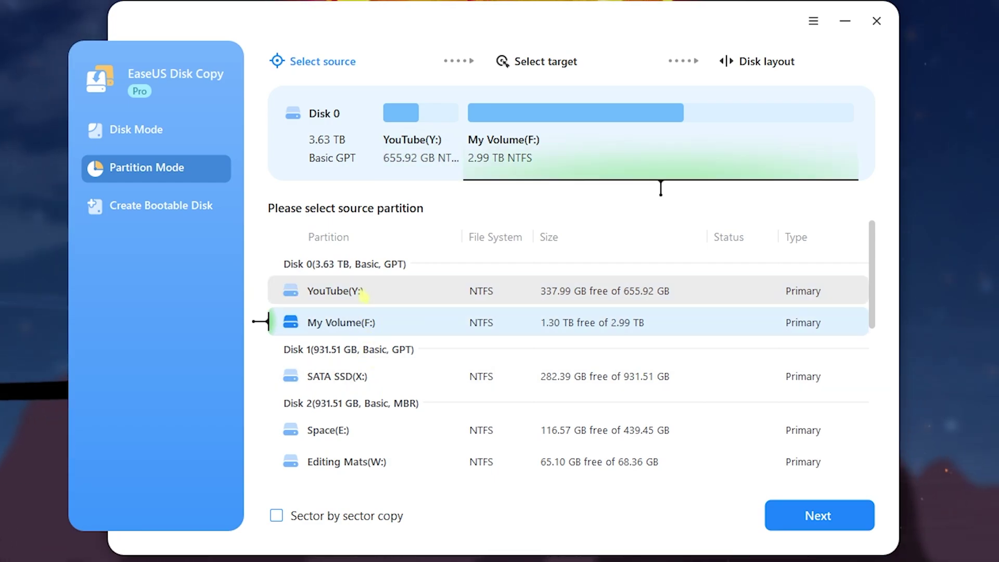
pyautogui.click(359, 291)
pyautogui.click(817, 516)
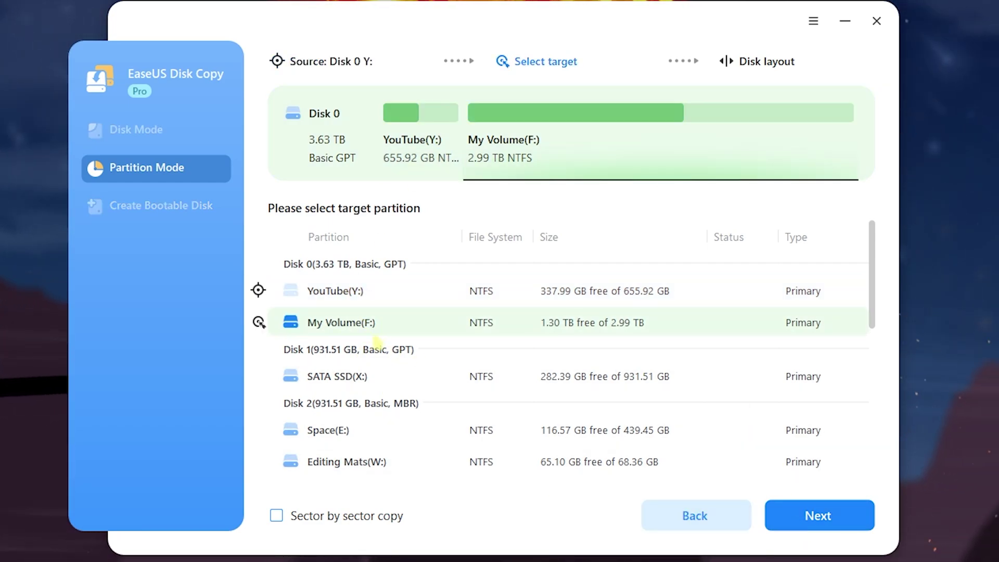
pyautogui.click(823, 515)
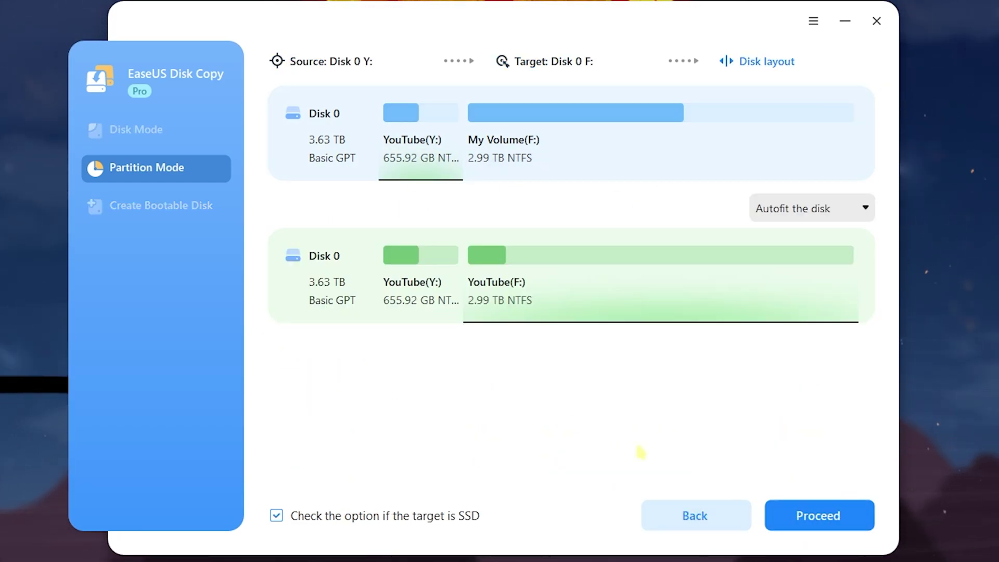
pyautogui.click(780, 208)
pyautogui.click(791, 273)
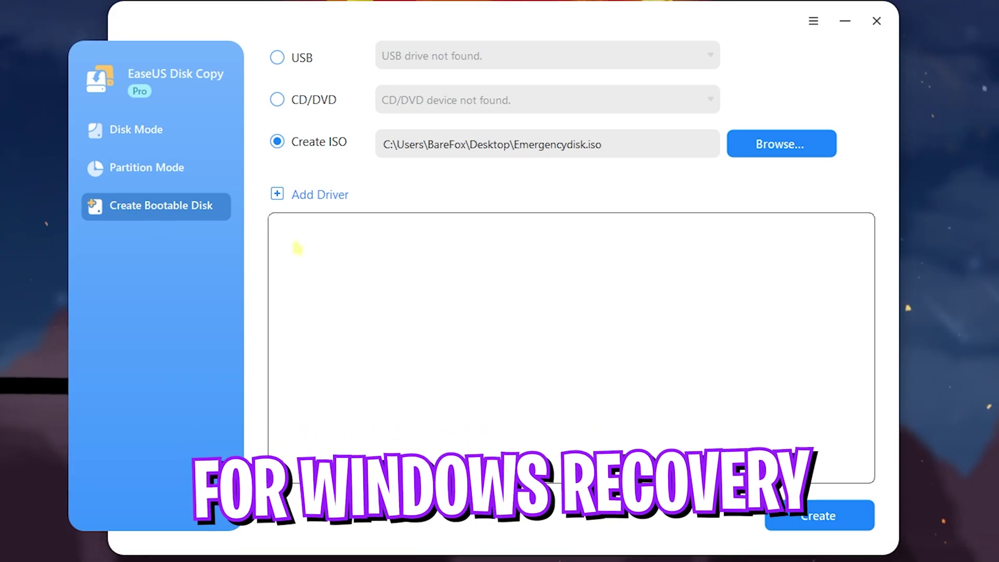
# - Switch the bootable disk type from Create ISO to a USB drive
pyautogui.click(274, 65)
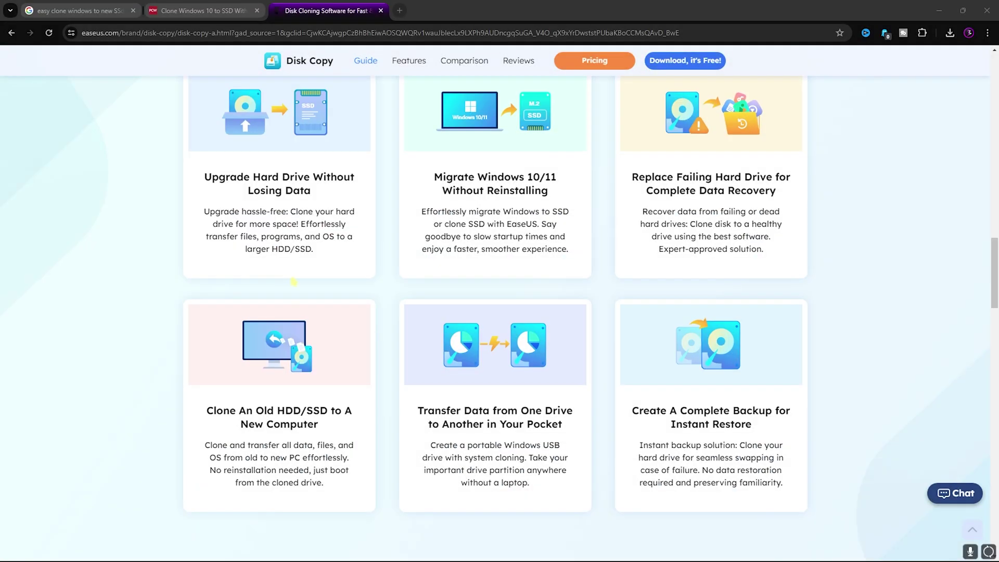
# - Scroll down to the pricing section and mark the 30-day money back guarantee line
pyautogui.scroll(20, 344, 287)
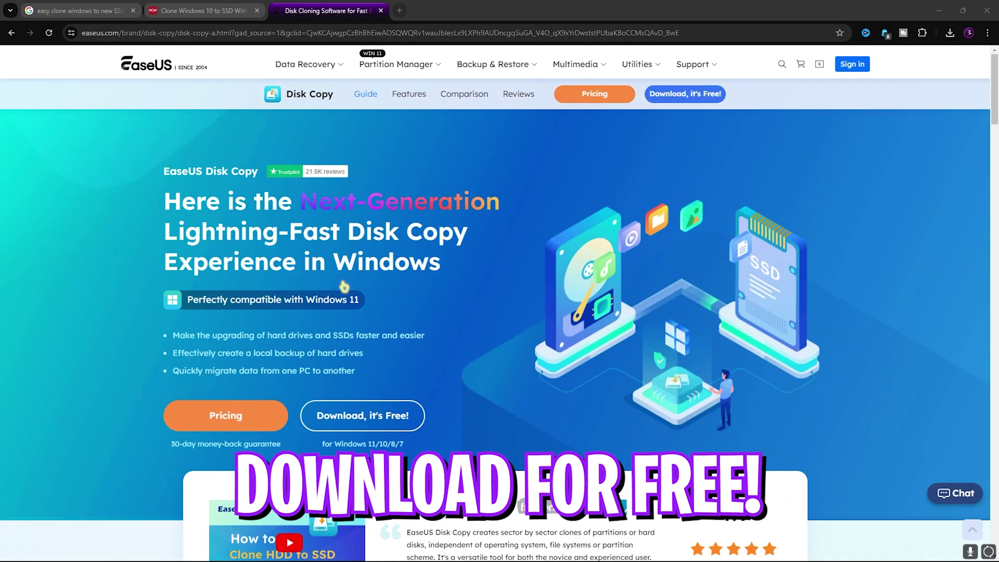
pyautogui.scroll(-15, 419, 370)
pyautogui.scroll(-5, 419, 371)
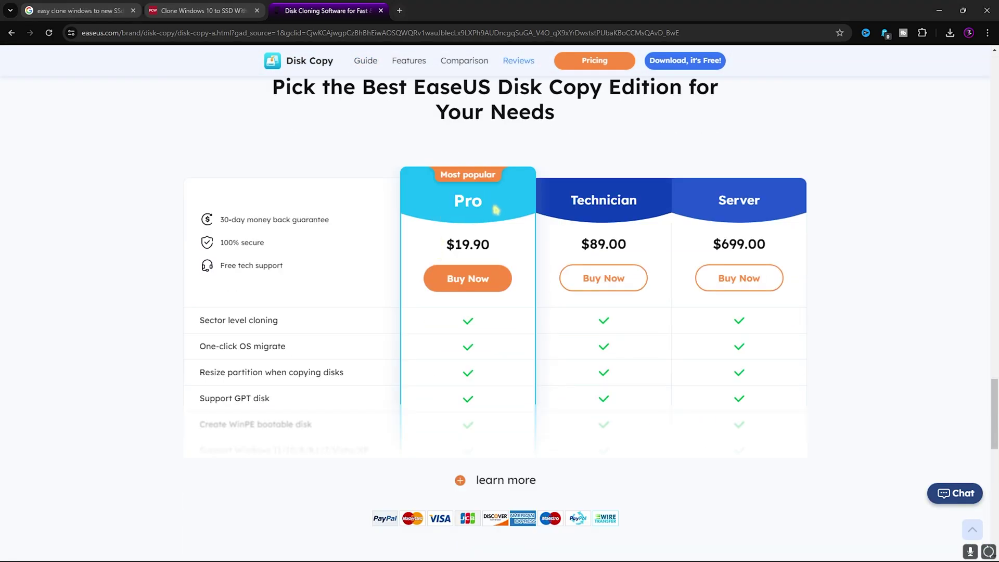
pyautogui.moveTo(217, 219); pyautogui.dragTo(328, 219)
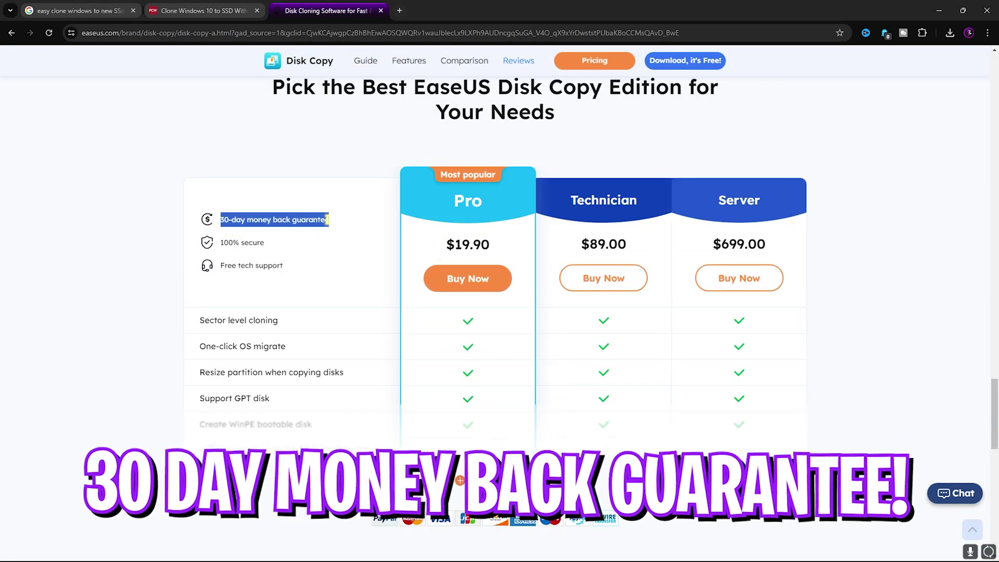
pyautogui.click(327, 219)
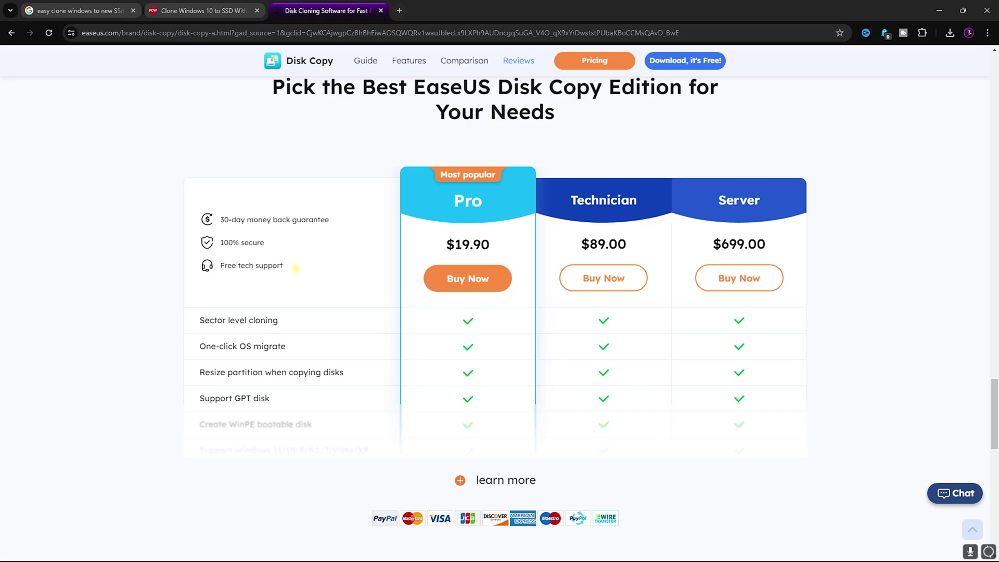
# - Browse the expanded Pro, Technician and Server feature comparison table
pyautogui.scroll(-3, 220, 167)
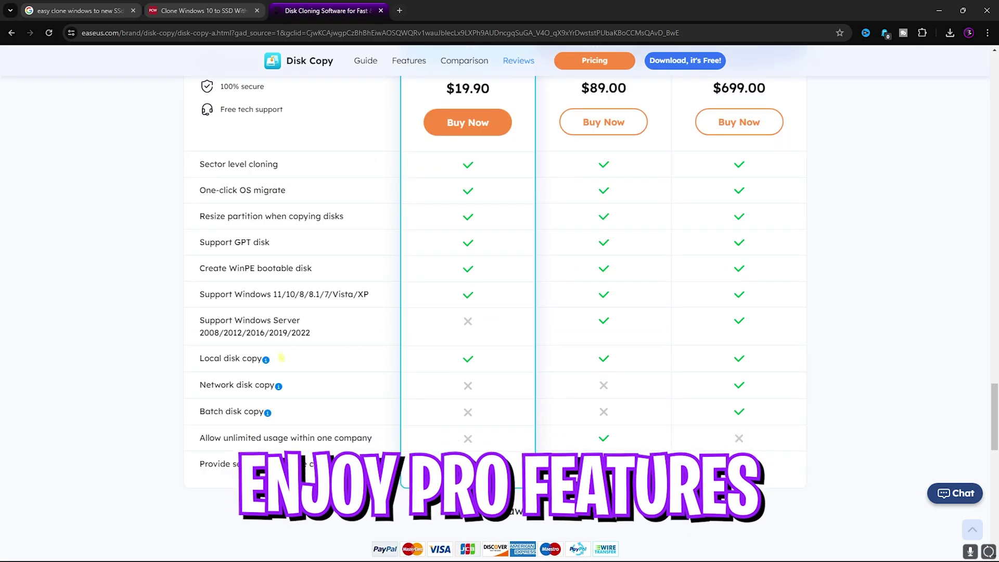
pyautogui.scroll(15, 501, 357)
pyautogui.scroll(15, 501, 357)
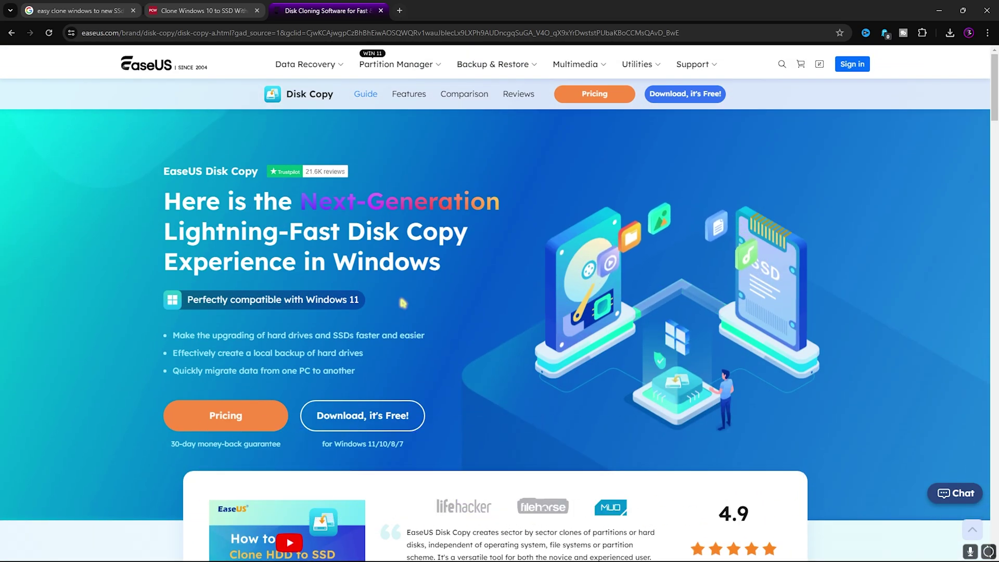
pyautogui.scroll(-9, 403, 303)
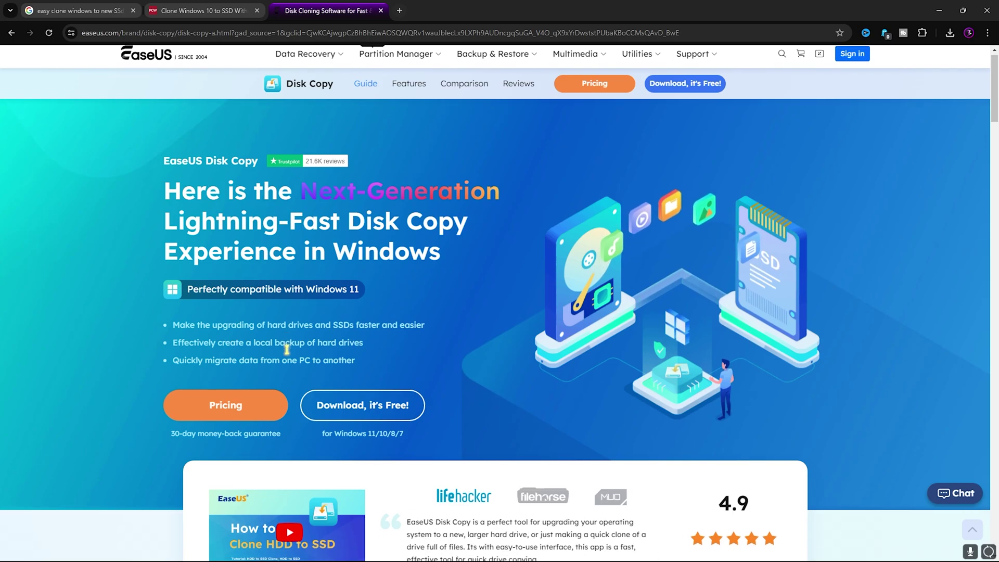
pyautogui.scroll(-4, 404, 344)
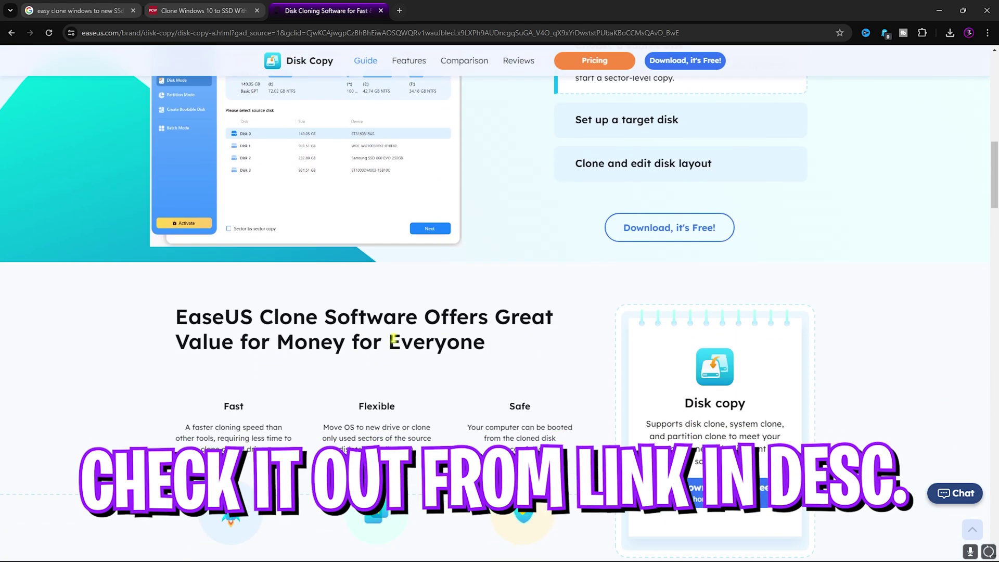
pyautogui.scroll(-2, 302, 380)
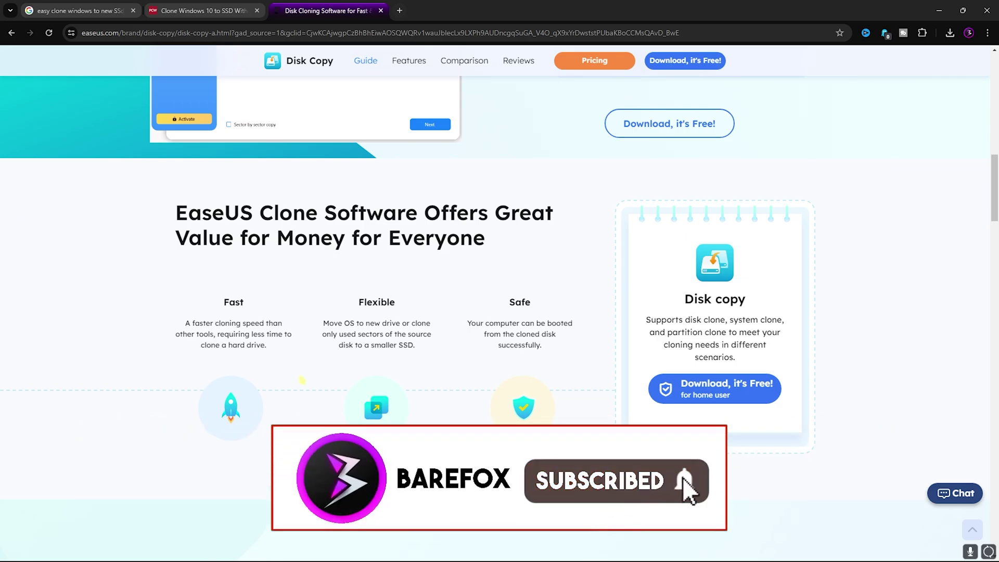
pyautogui.scroll(10, 244, 376)
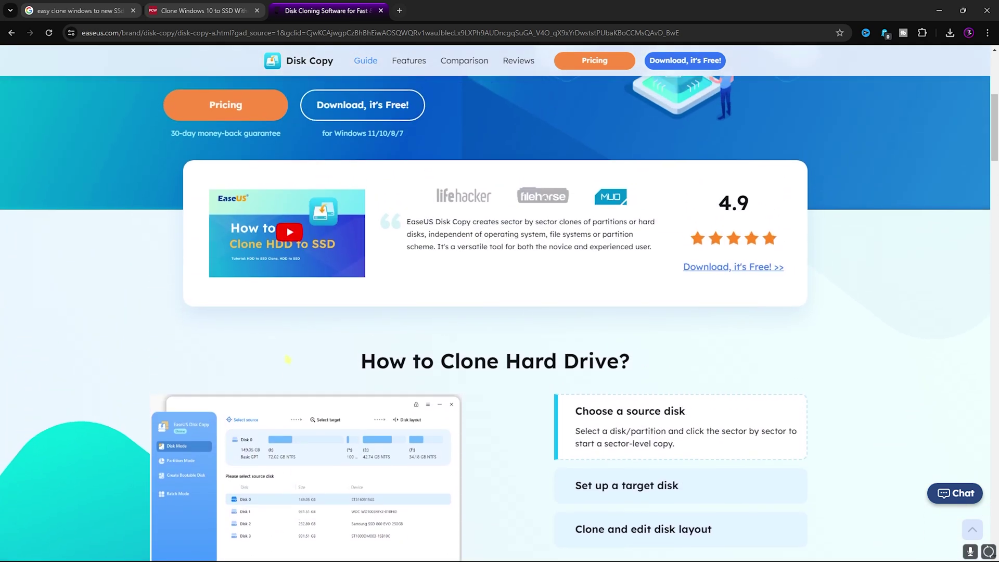
pyautogui.scroll(6, 287, 359)
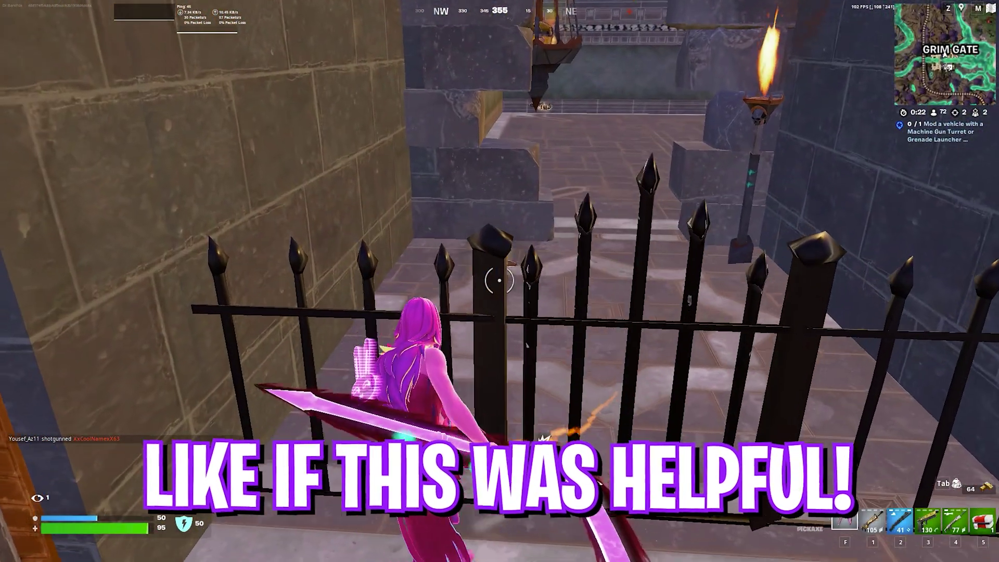